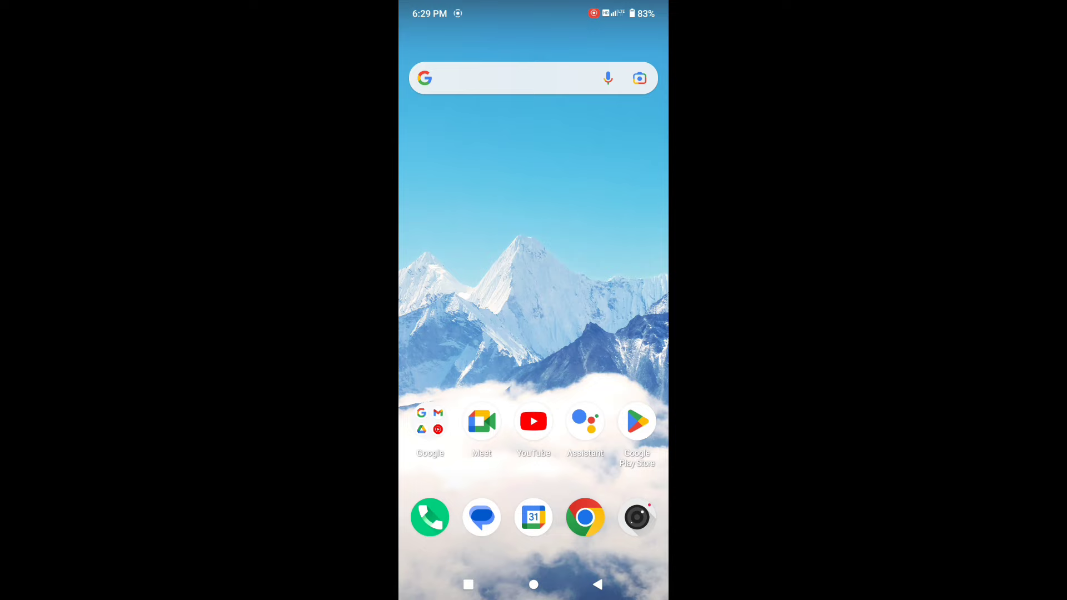
Launch Alight Motion from the next home page and open the (No Title) project
{"action": "left_click_drag", "start_coordinate": [617, 249], "coordinate": [433, 250]}
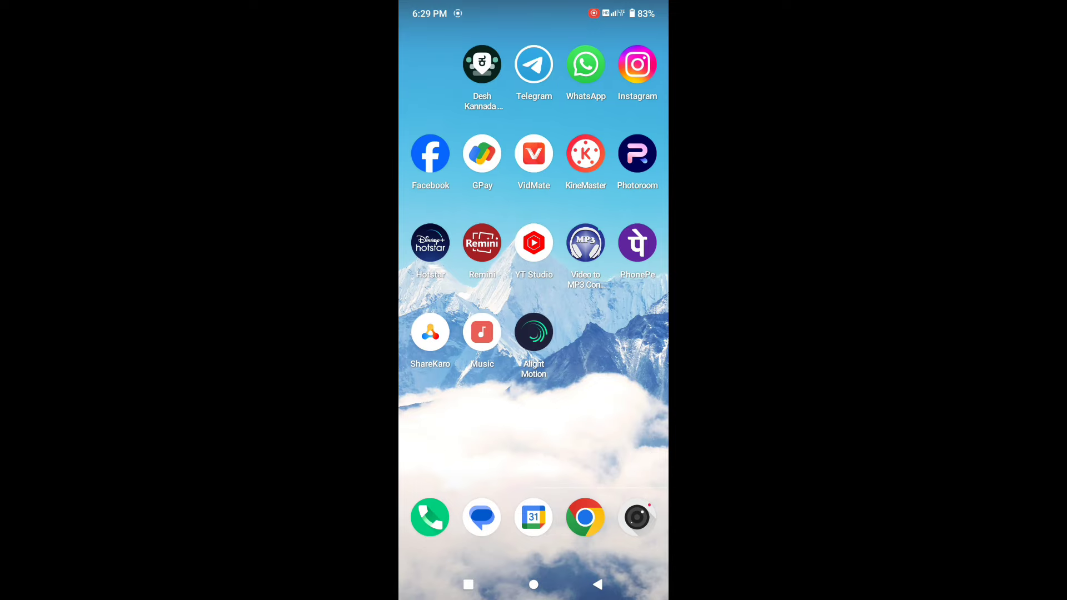
{"action": "mouse_move", "coordinate": [532, 333]}
{"action": "left_mouse_down"}
{"action": "mouse_move", "coordinate": [593, 371]}
{"action": "mouse_move", "coordinate": [534, 358]}
{"action": "left_mouse_up"}
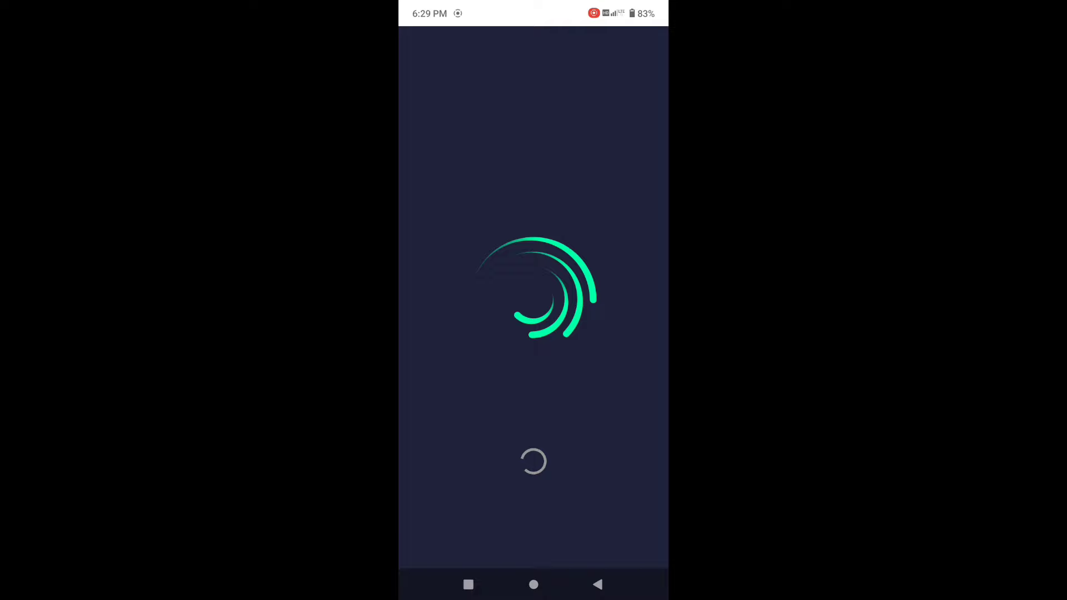
{"action": "left_click_drag", "start_coordinate": [533, 33], "coordinate": [533, 334]}
{"action": "left_click", "coordinate": [624, 361]}
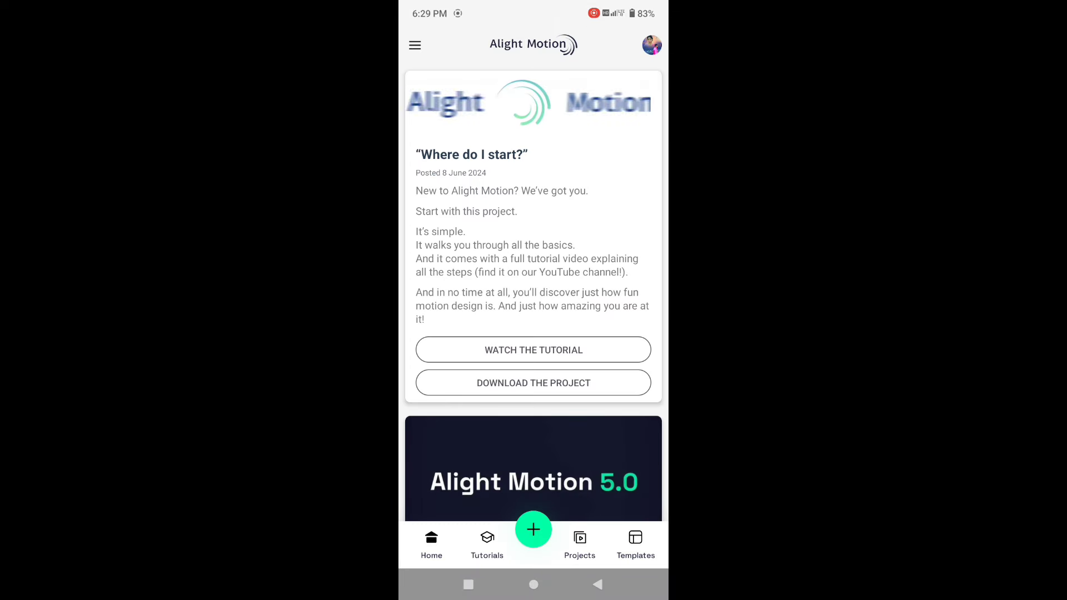
{"action": "left_click", "coordinate": [580, 546]}
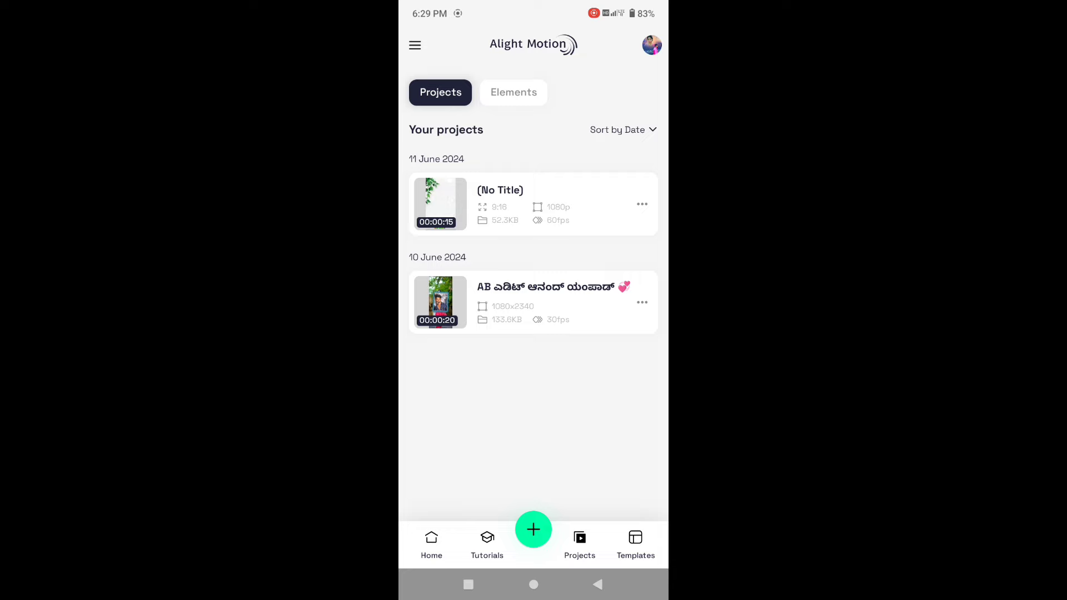
{"action": "left_click", "coordinate": [568, 204]}
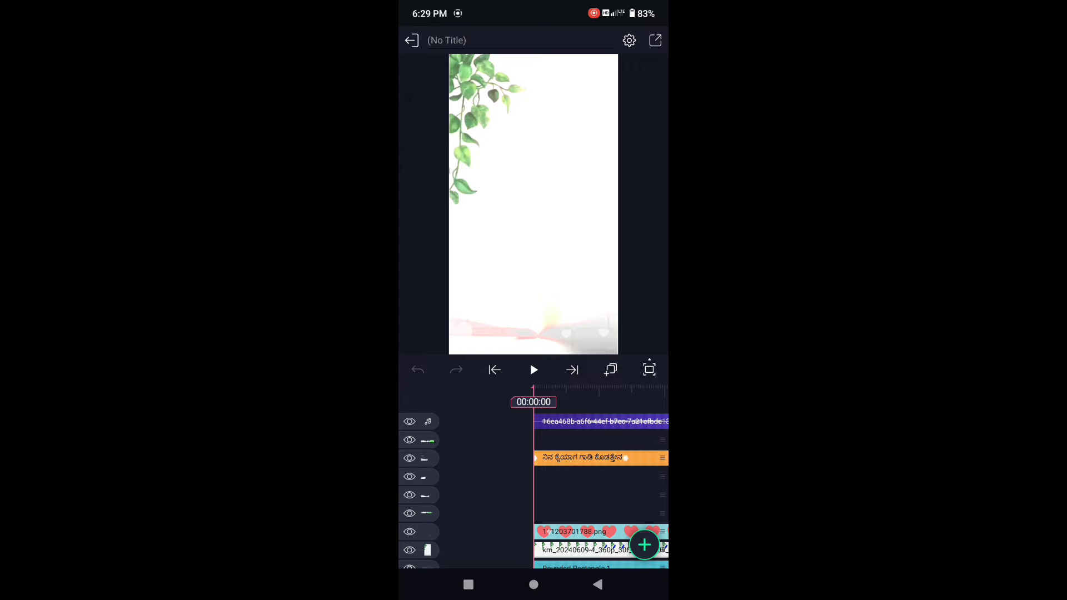
{"action": "mouse_move", "coordinate": [659, 489]}
{"action": "left_mouse_down"}
{"action": "mouse_move", "coordinate": [562, 495]}
{"action": "mouse_move", "coordinate": [580, 489]}
{"action": "mouse_move", "coordinate": [612, 392]}
{"action": "left_mouse_up"}
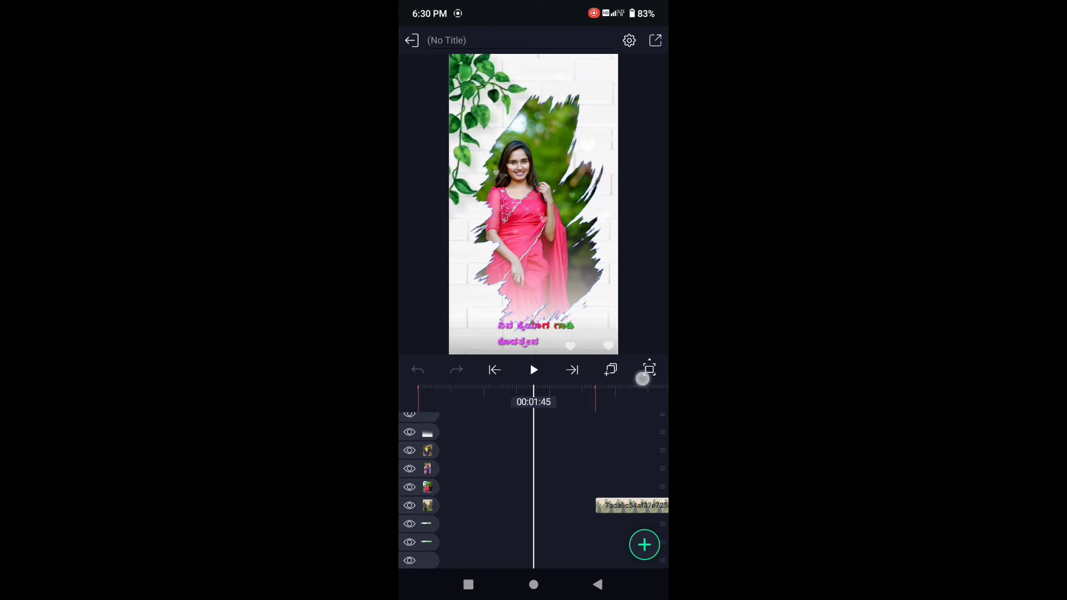
{"action": "left_click_drag", "start_coordinate": [625, 500], "coordinate": [624, 421]}
{"action": "left_click_drag", "start_coordinate": [612, 475], "coordinate": [508, 490]}
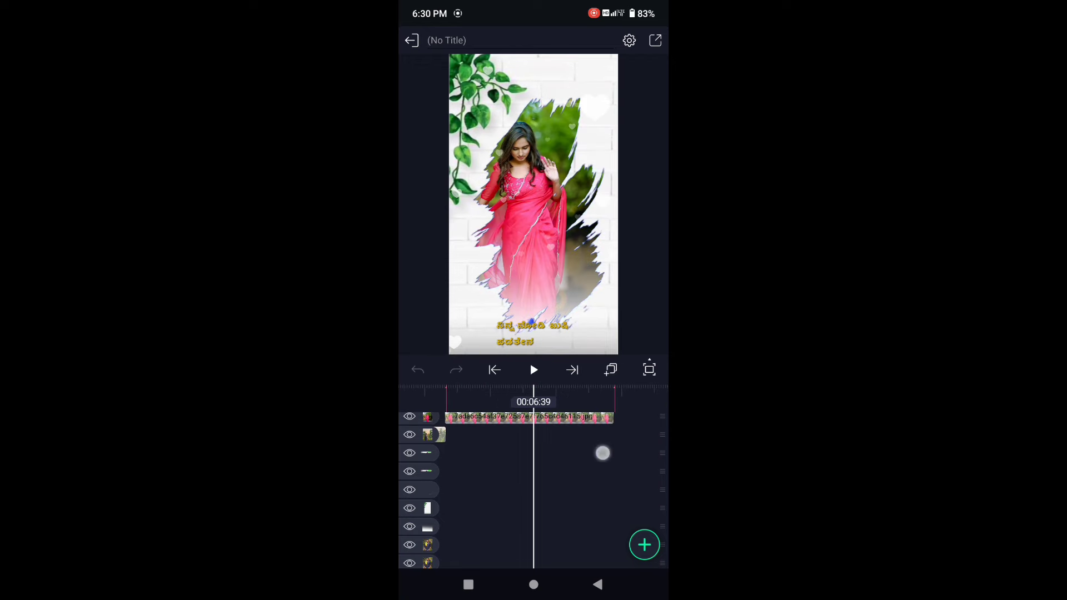
{"action": "mouse_move", "coordinate": [602, 453]}
{"action": "left_mouse_down"}
{"action": "mouse_move", "coordinate": [603, 498]}
{"action": "mouse_move", "coordinate": [497, 489]}
{"action": "left_mouse_up"}
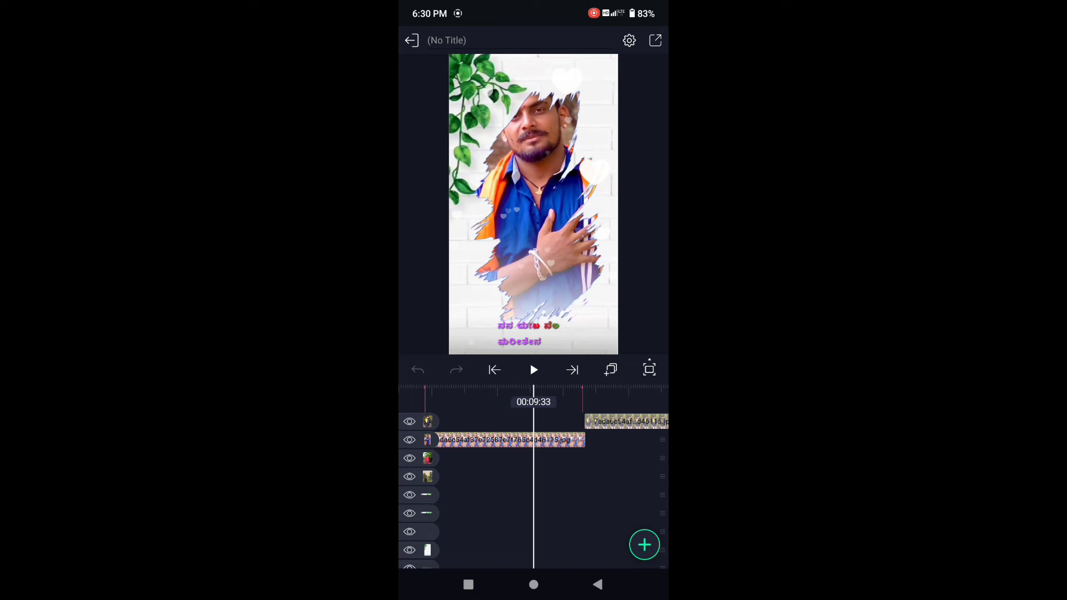
Replace the first framed clip's photo with the smiling pink-shirt photo
{"action": "left_click", "coordinate": [562, 439]}
{"action": "left_click", "coordinate": [484, 506]}
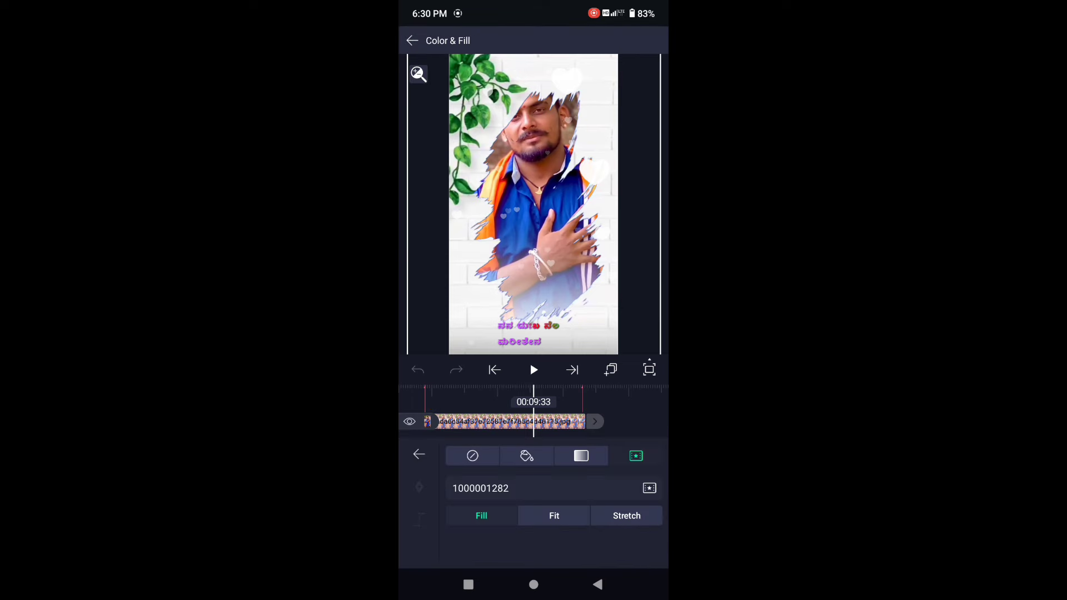
{"action": "left_click", "coordinate": [650, 488]}
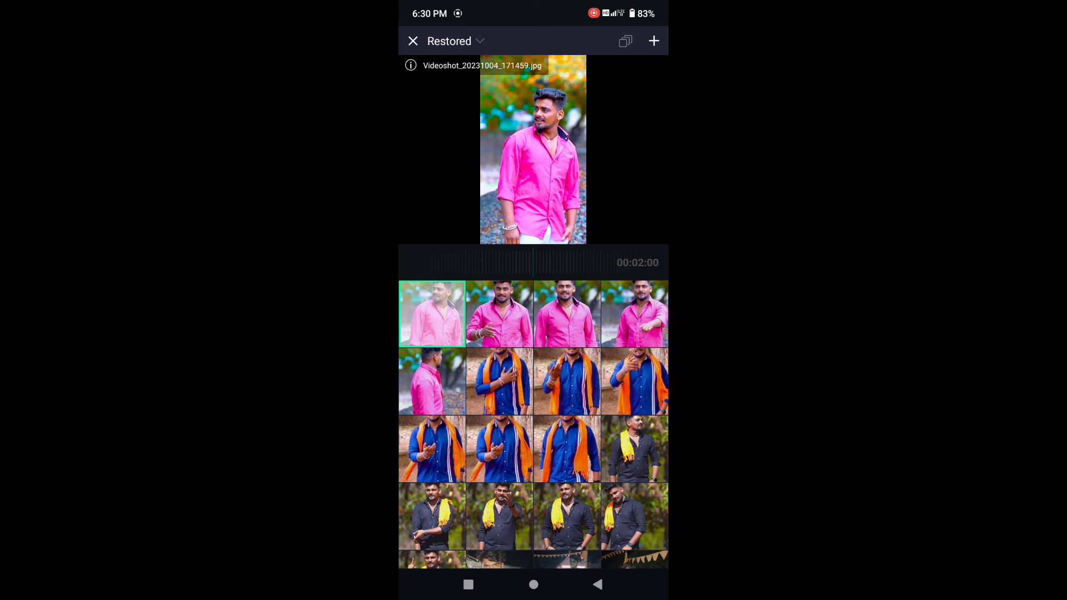
{"action": "left_click", "coordinate": [567, 314]}
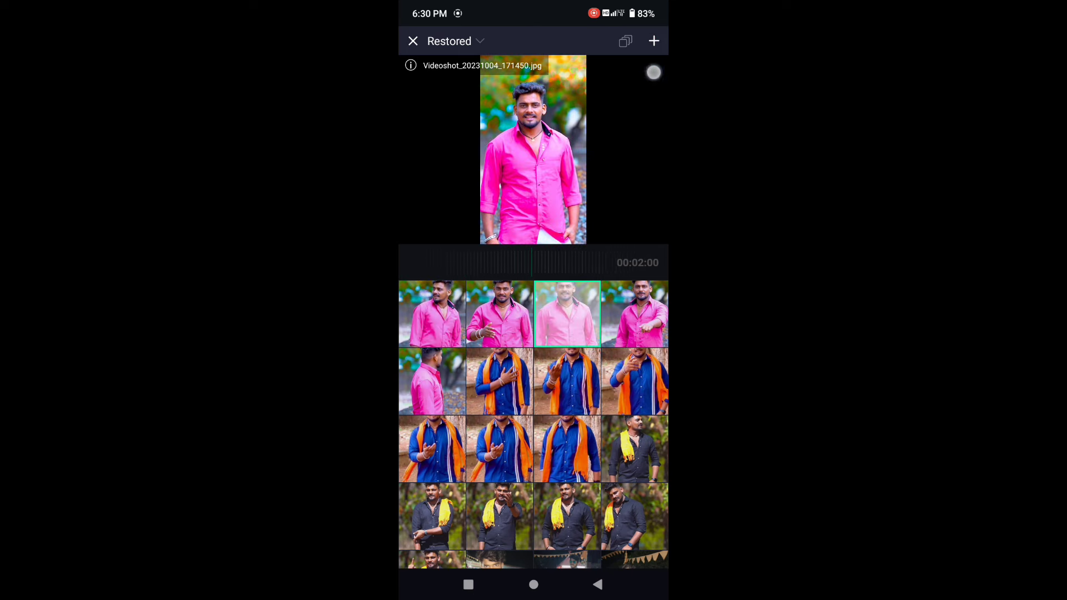
{"action": "left_click", "coordinate": [654, 41]}
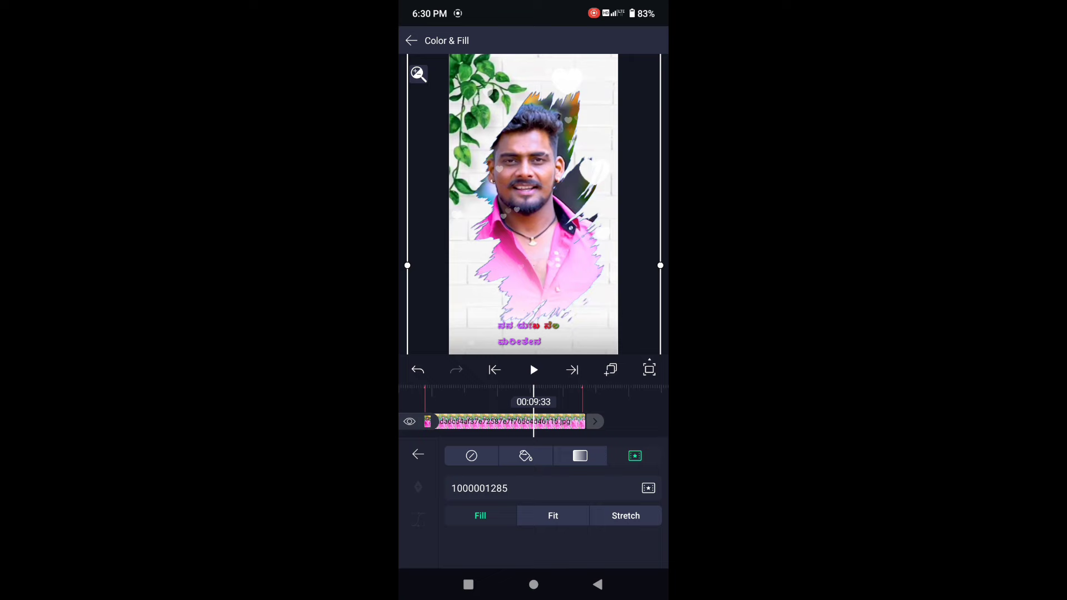
{"action": "left_click", "coordinate": [597, 584]}
{"action": "left_click", "coordinate": [597, 583]}
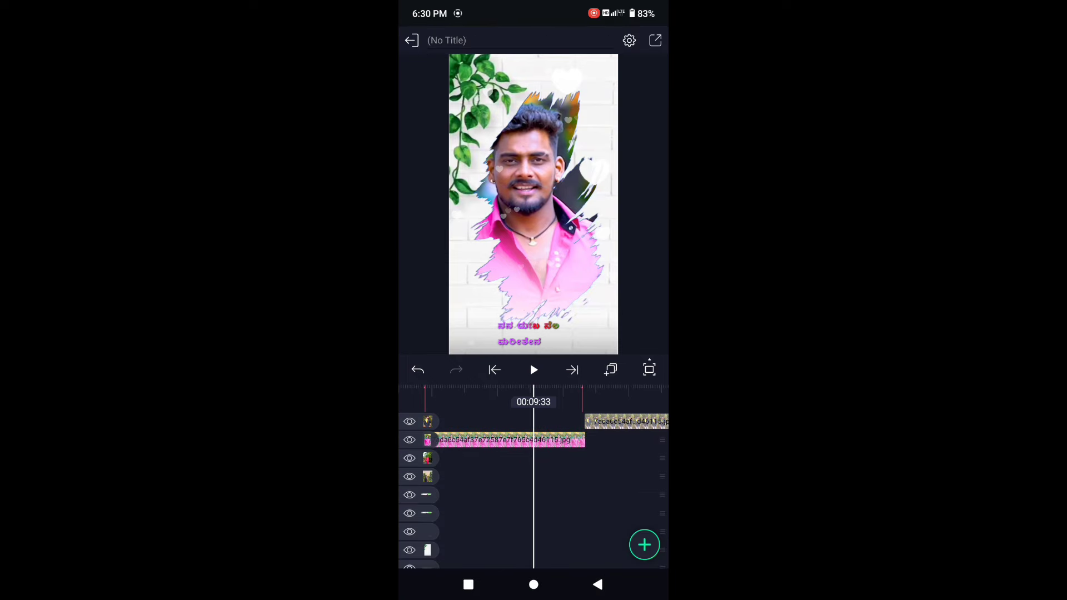
Swap the next clip's yellow-scarf photo for the blue-shirt photo, positioning the face inside the frame
{"action": "left_click_drag", "start_coordinate": [650, 485], "coordinate": [534, 493]}
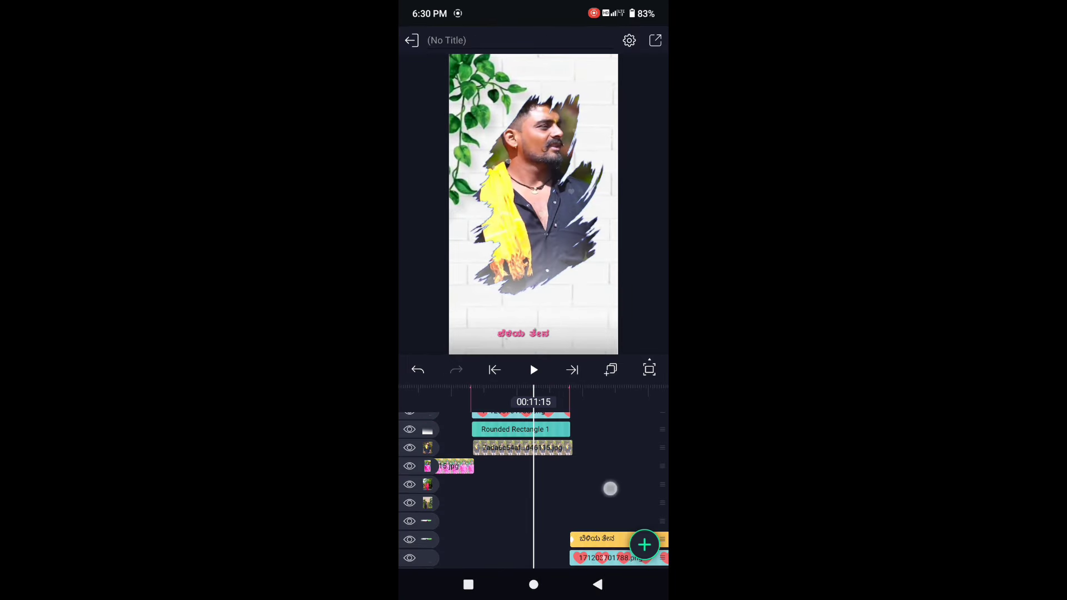
{"action": "left_click", "coordinate": [522, 448]}
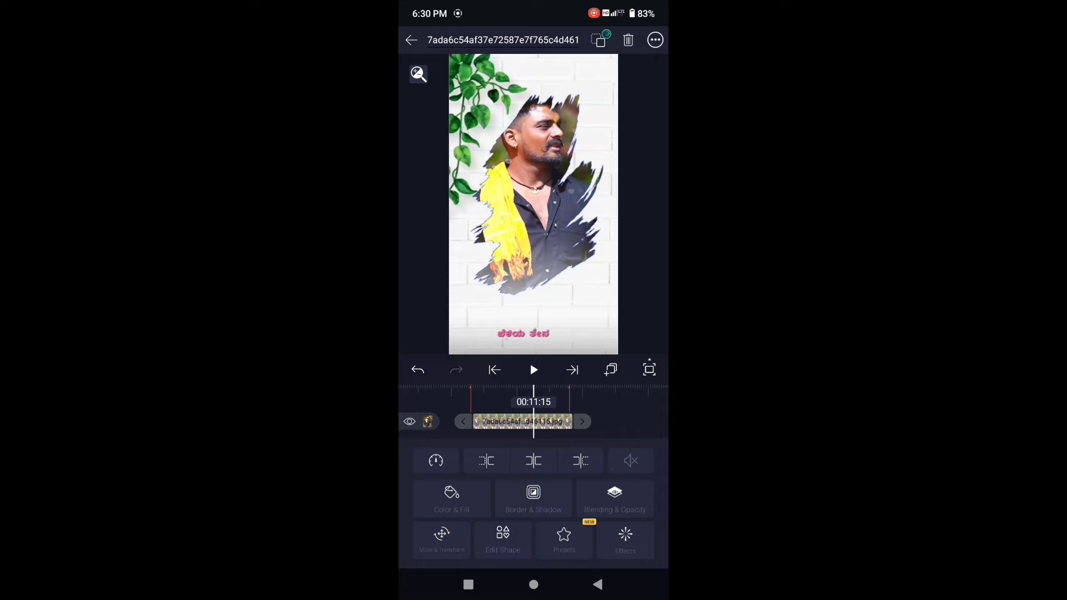
{"action": "left_click", "coordinate": [500, 512]}
{"action": "left_click", "coordinate": [649, 488]}
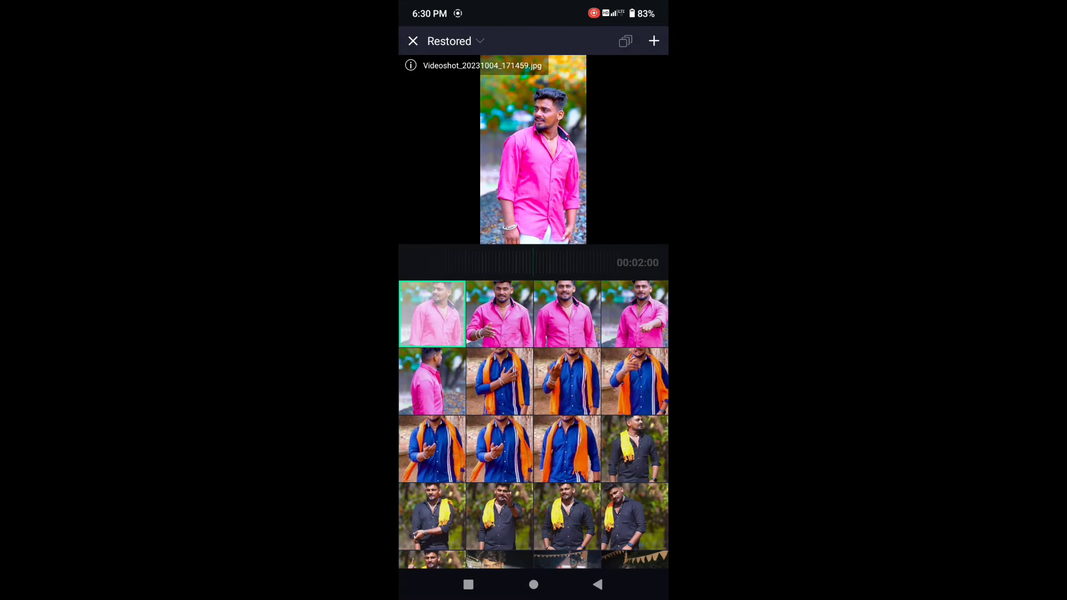
{"action": "left_click", "coordinate": [499, 451]}
{"action": "left_click", "coordinate": [653, 41]}
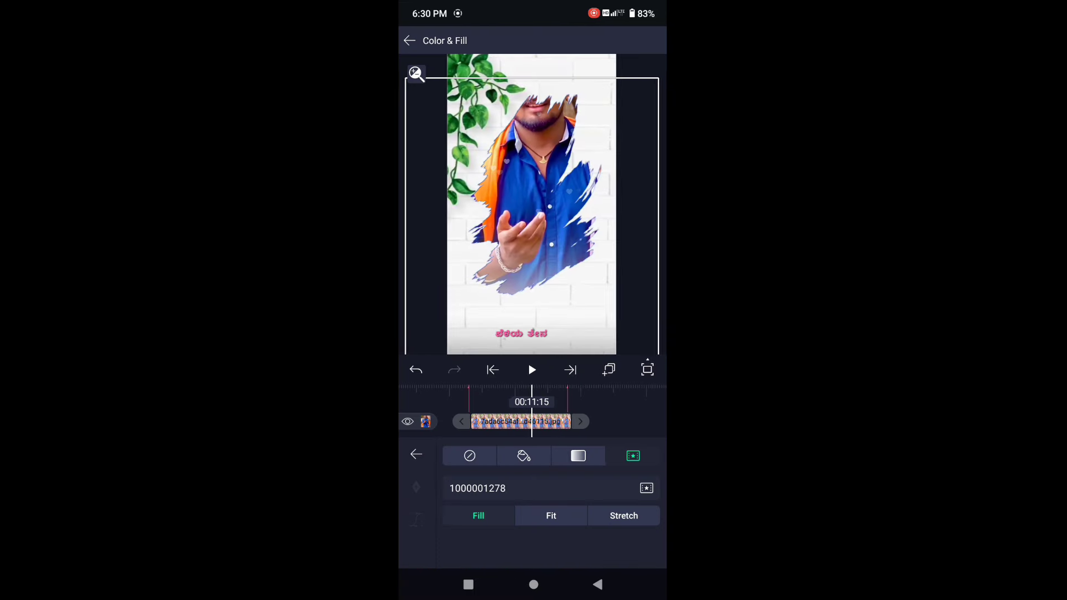
{"action": "left_click_drag", "start_coordinate": [550, 233], "coordinate": [550, 267]}
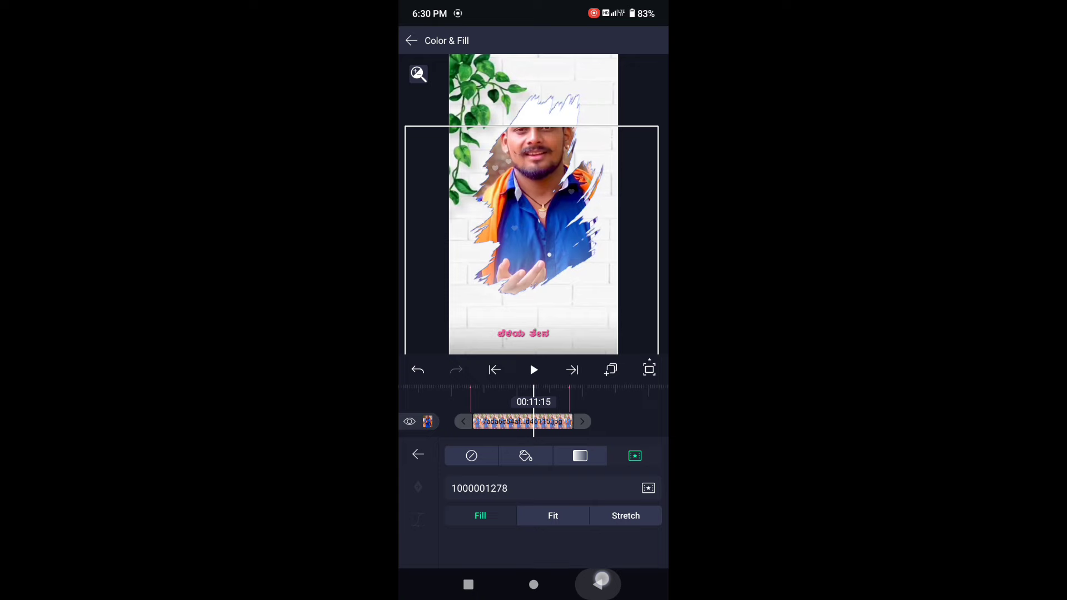
{"action": "left_click", "coordinate": [598, 584]}
{"action": "left_click_drag", "start_coordinate": [550, 268], "coordinate": [556, 220]}
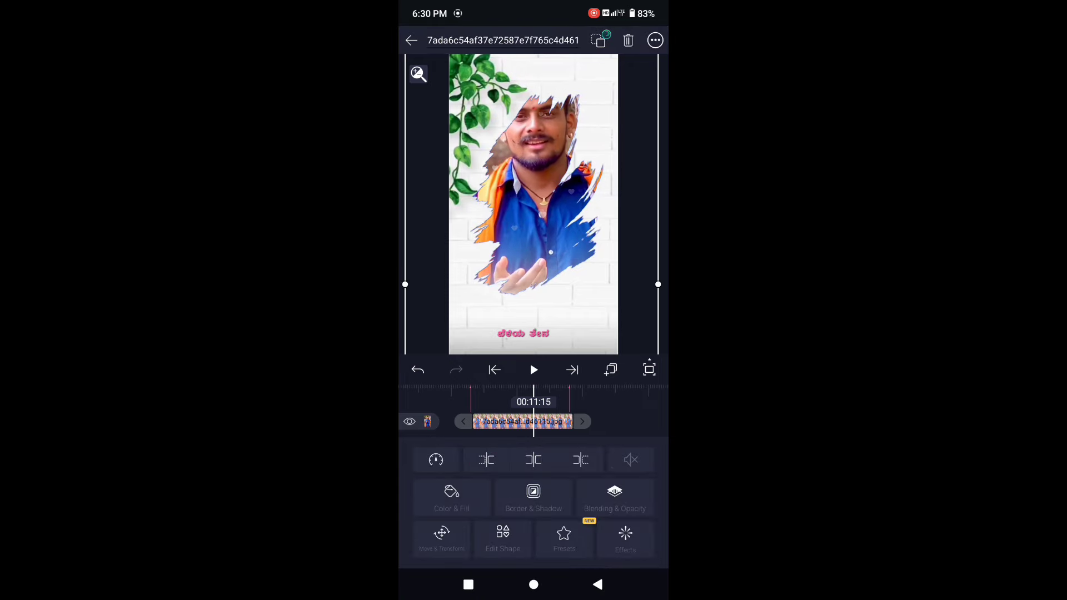
Fill the third framed clip, around 13.5 s, with the pink-shirt photo
{"action": "left_click", "coordinate": [597, 585]}
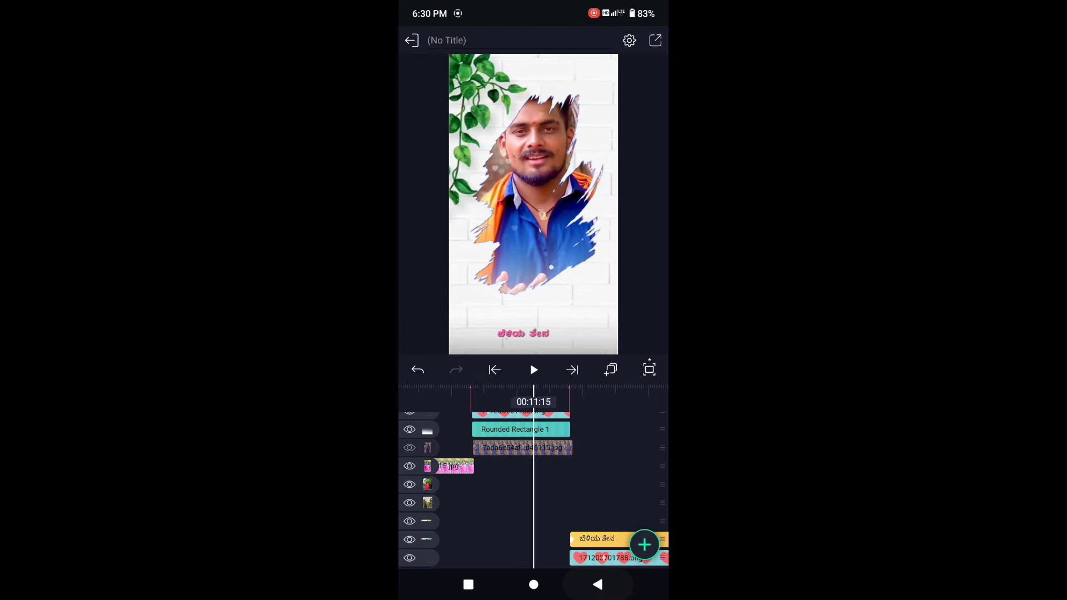
{"action": "mouse_move", "coordinate": [611, 468]}
{"action": "left_mouse_down"}
{"action": "mouse_move", "coordinate": [565, 458]}
{"action": "mouse_move", "coordinate": [597, 520]}
{"action": "left_mouse_up"}
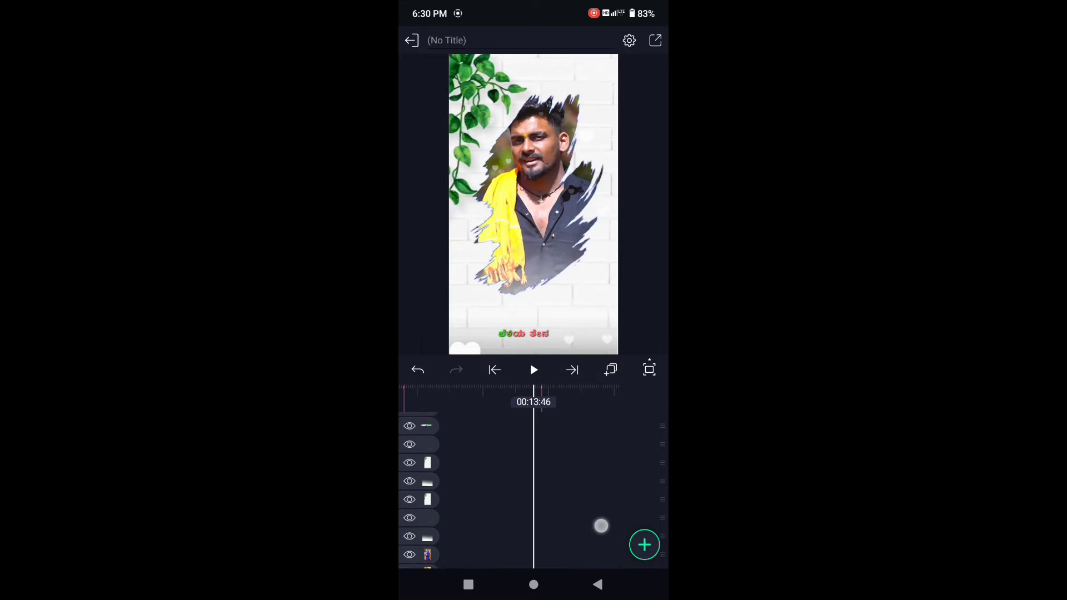
{"action": "left_click_drag", "start_coordinate": [597, 519], "coordinate": [583, 417]}
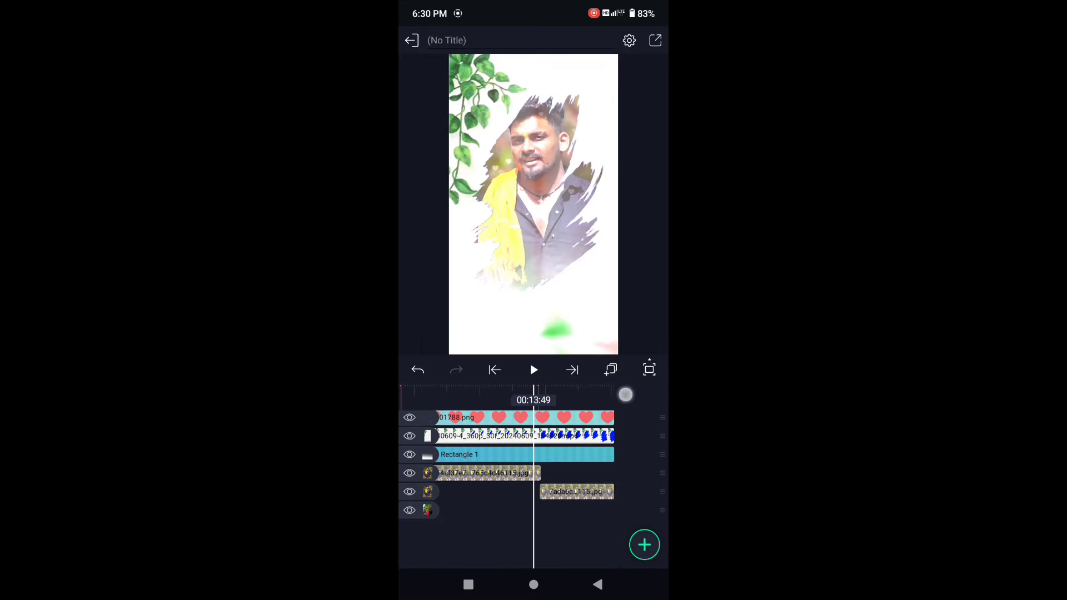
{"action": "left_click", "coordinate": [488, 475]}
{"action": "left_click", "coordinate": [608, 523]}
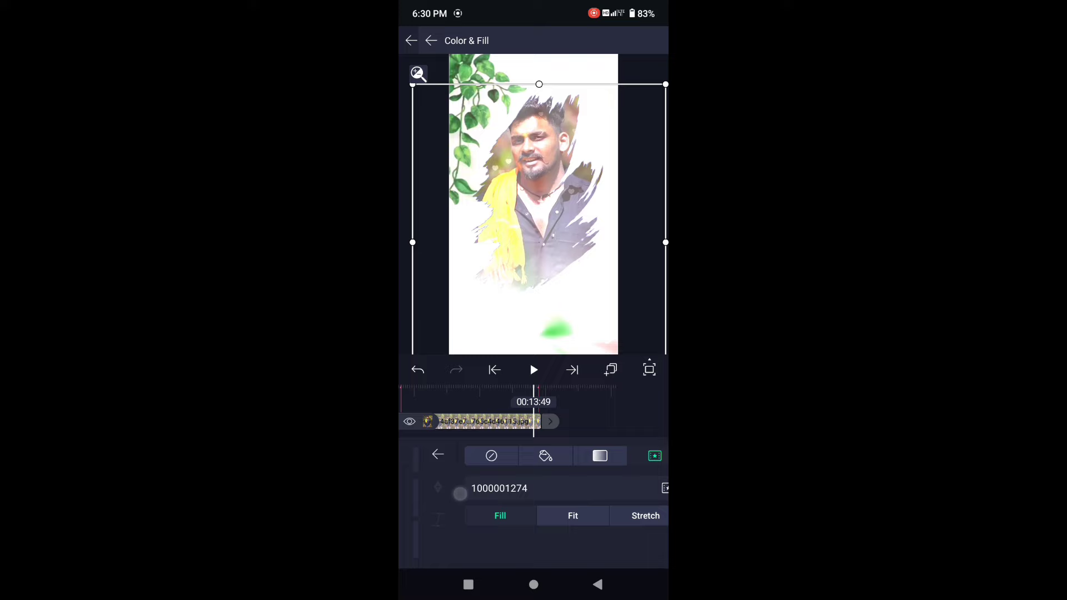
{"action": "left_click", "coordinate": [648, 486]}
{"action": "left_click", "coordinate": [567, 314]}
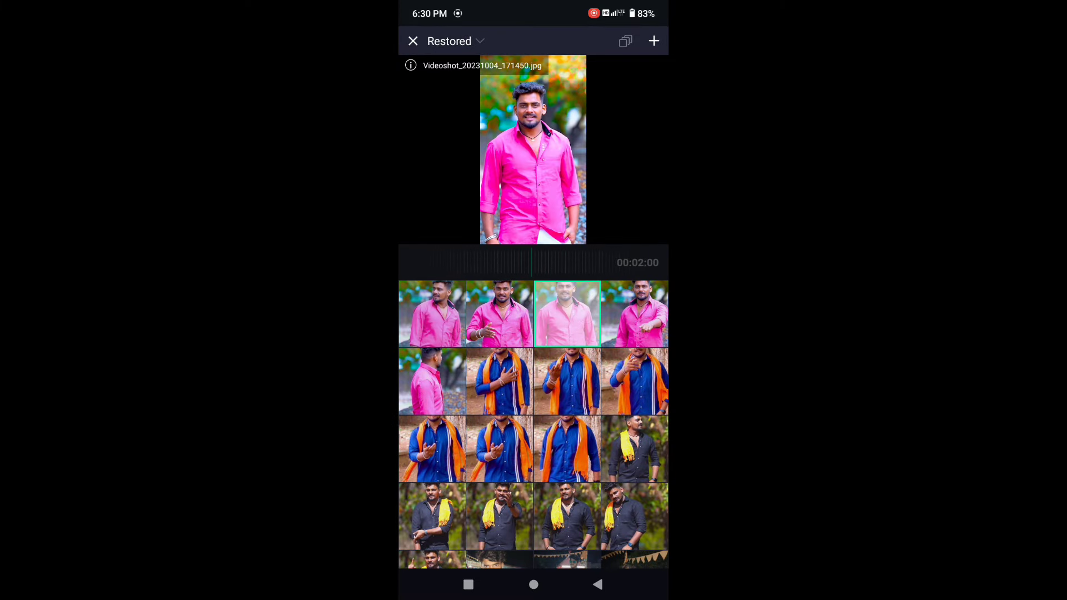
{"action": "left_click", "coordinate": [653, 40]}
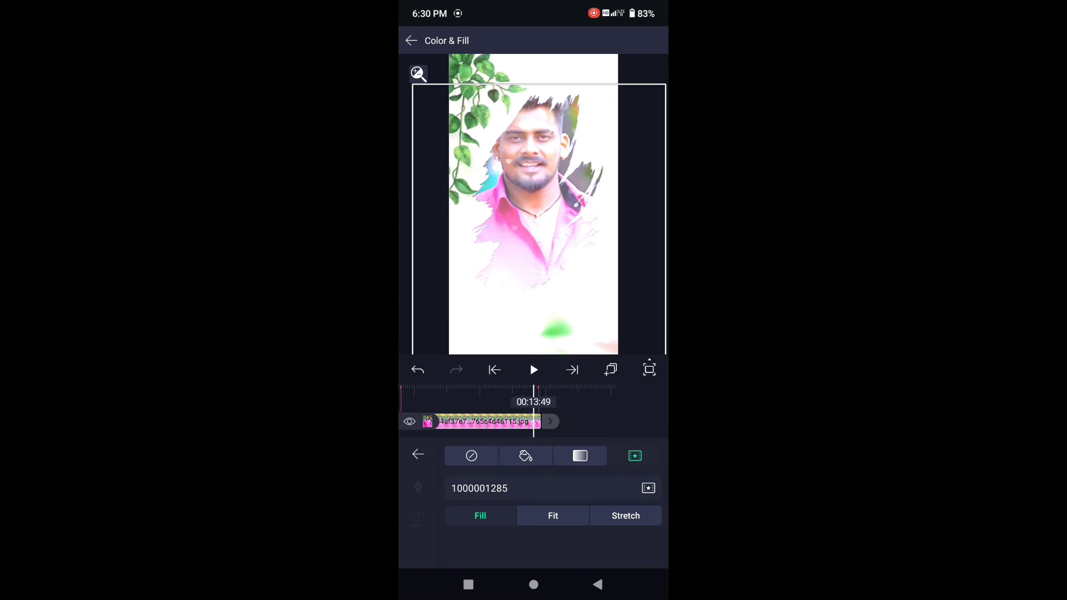
{"action": "left_click", "coordinate": [597, 584]}
{"action": "left_click", "coordinate": [596, 584]}
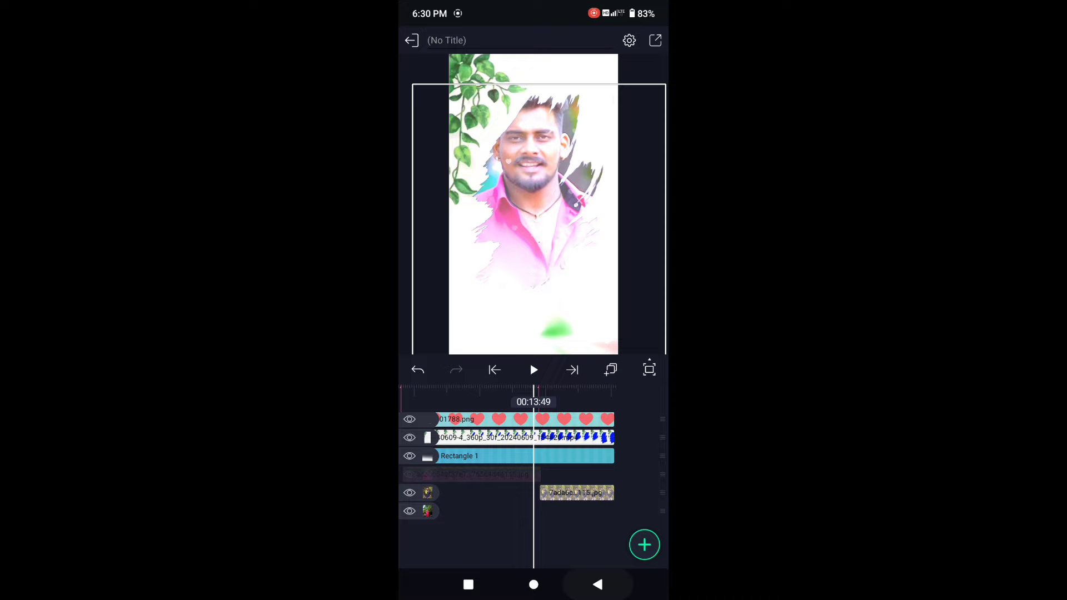
Select the following photo layer and bring up the gallery to replace its image
{"action": "left_click_drag", "start_coordinate": [592, 492], "coordinate": [542, 492]}
{"action": "left_click", "coordinate": [551, 497]}
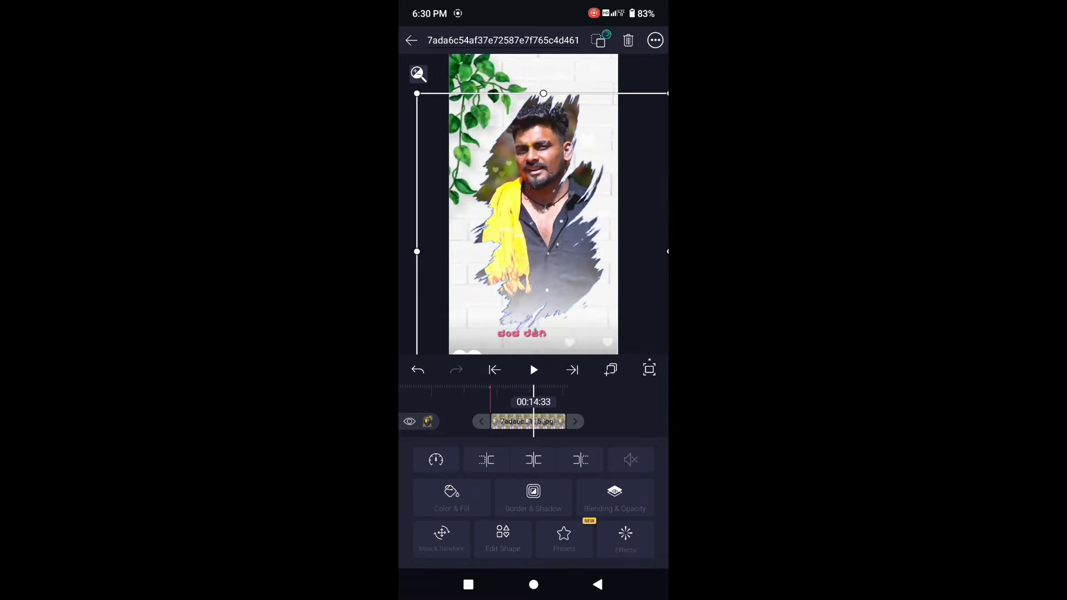
{"action": "left_click", "coordinate": [451, 497]}
{"action": "left_click", "coordinate": [638, 485]}
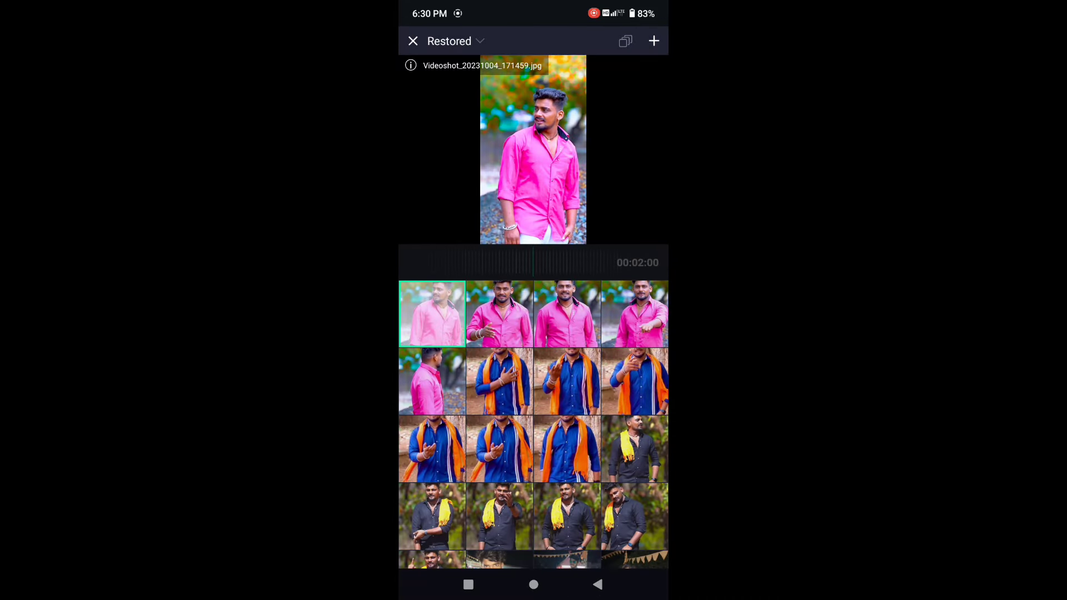